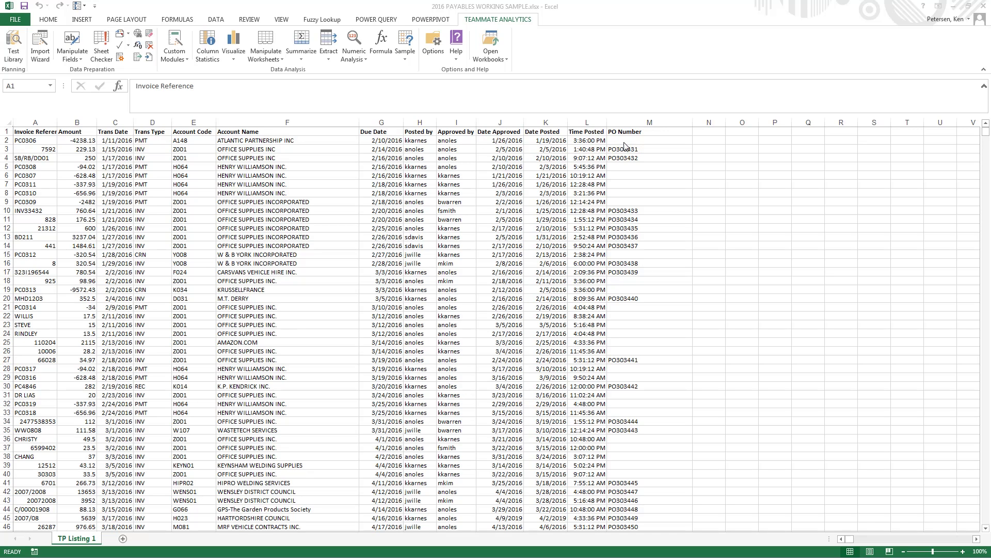
- Generate Column Statistics for all columns and review the Total Cell Count row
left_click(213, 51)
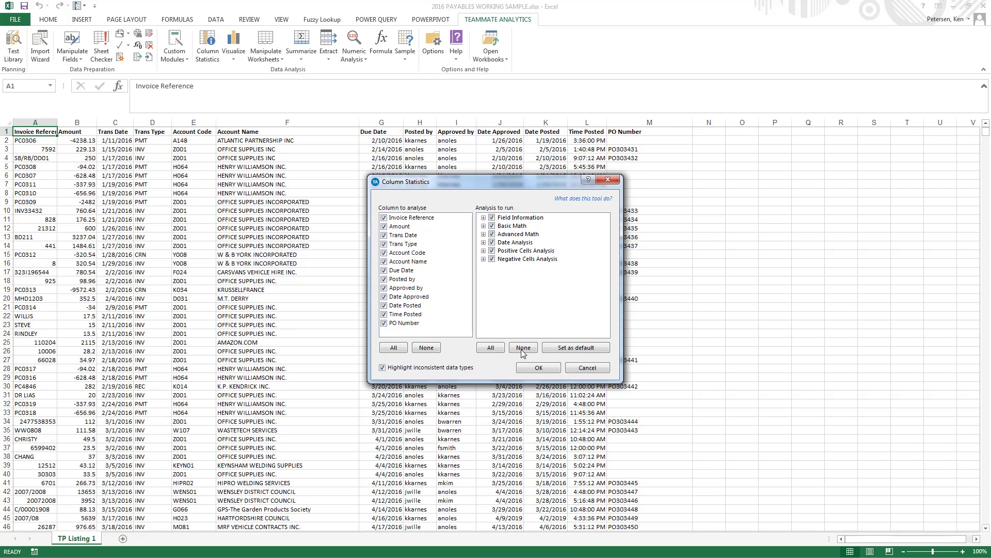
left_click(537, 367)
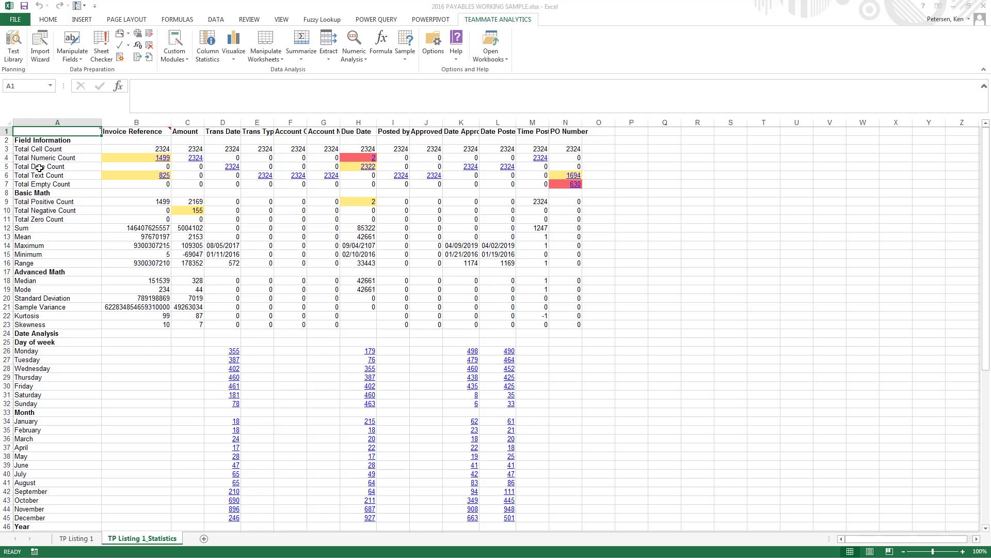
left_click(10, 147)
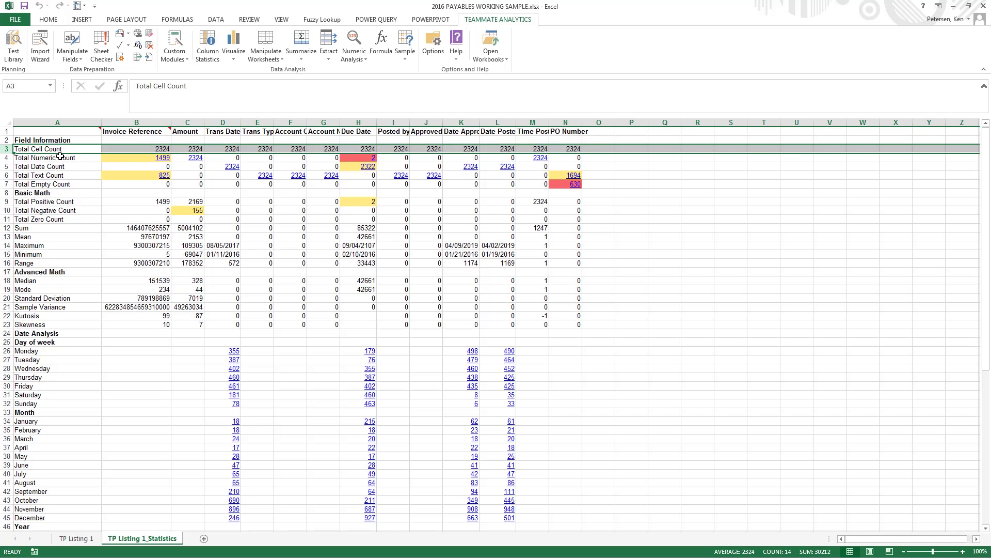
- Check the numeric, date and text count rows and list the two numeric Due Date records
left_click_drag(7, 158, 7, 175)
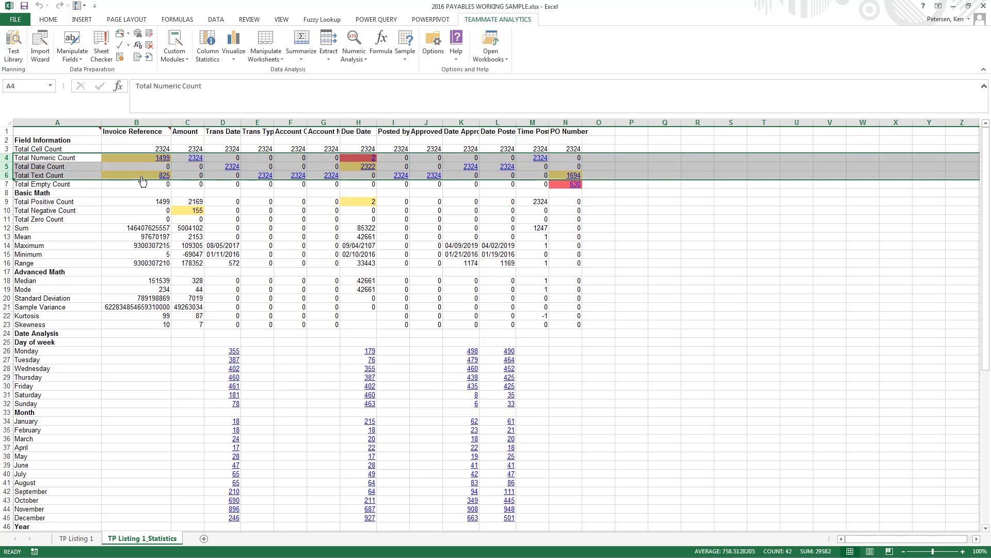
left_click(217, 156)
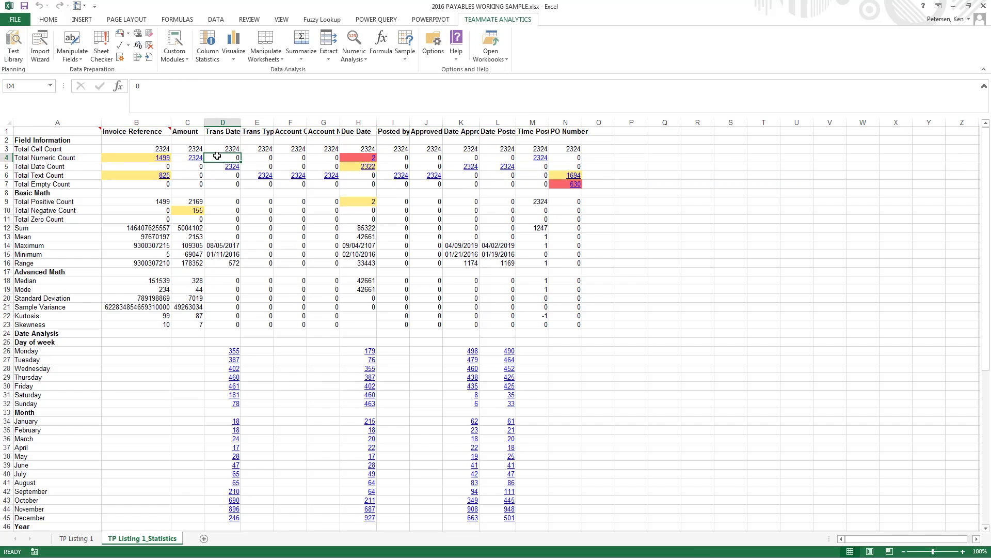
left_click(374, 161)
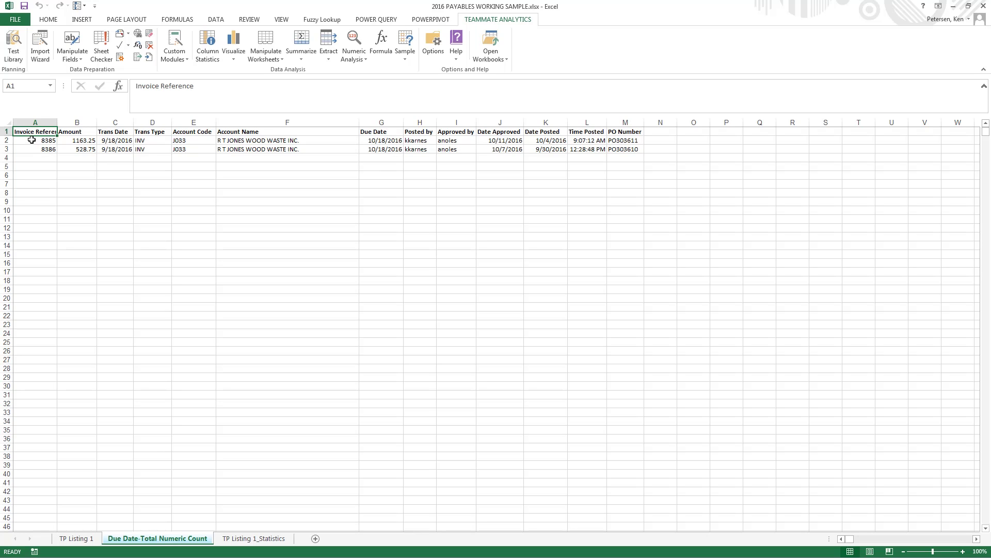
- Copy invoice reference 8385 from the flagged records and return to TP Listing 1
left_click(32, 140)
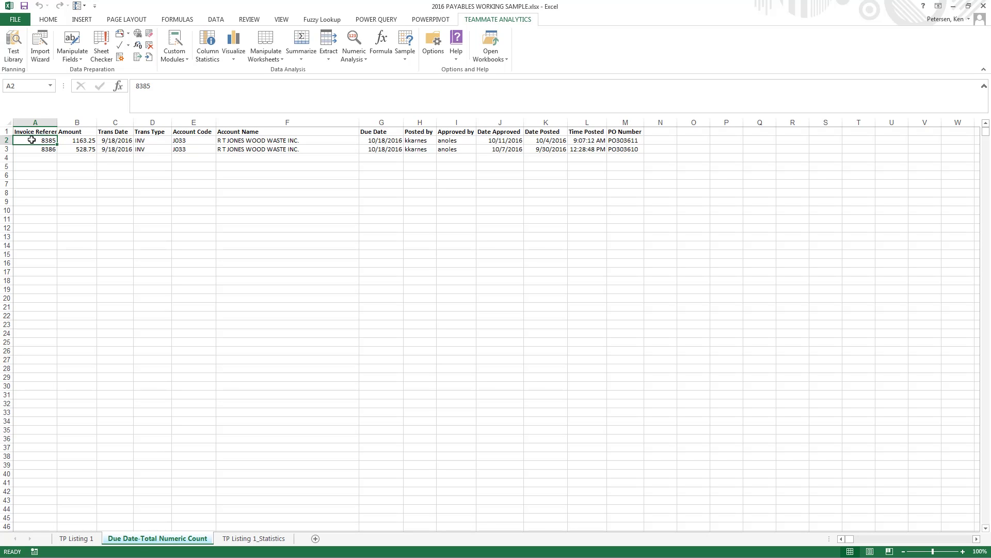
key("ctrl+c")
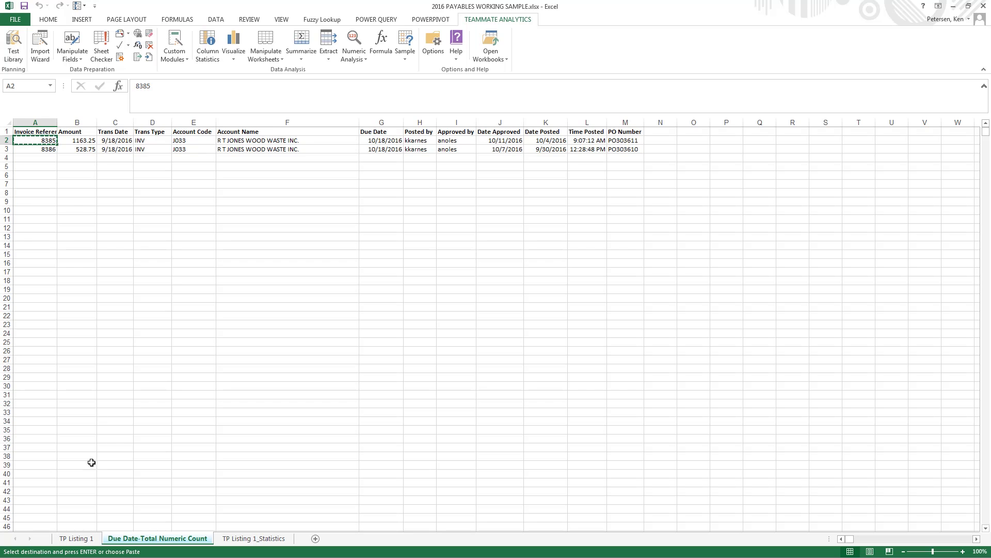
left_click(76, 537)
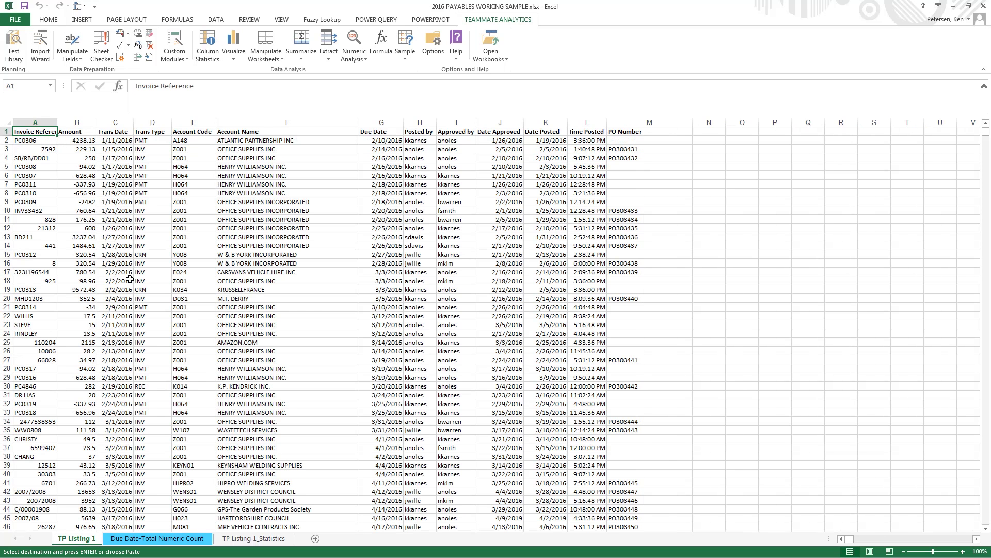
- Find invoice 8385 on TP Listing 1 with Find & Select
left_click(54, 19)
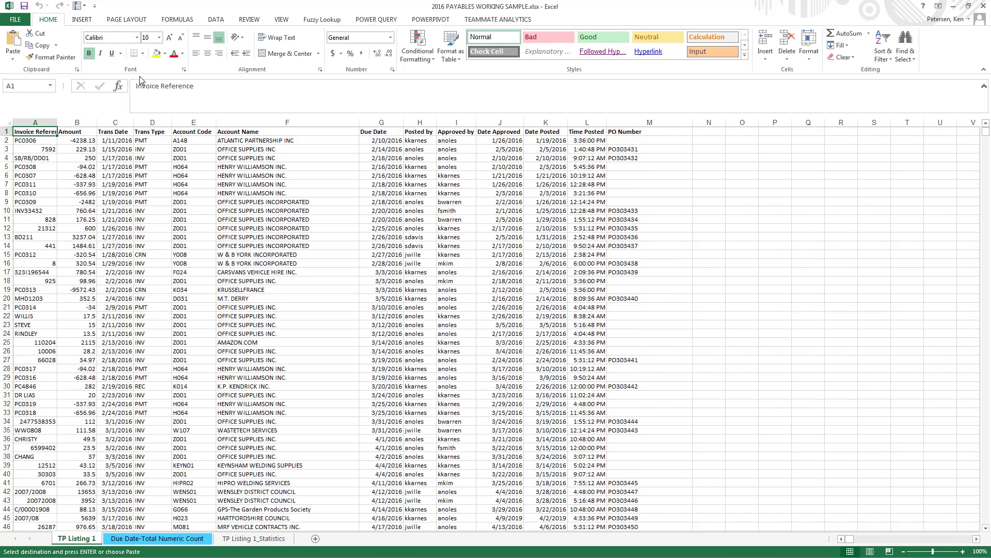
left_click(906, 52)
left_click(919, 70)
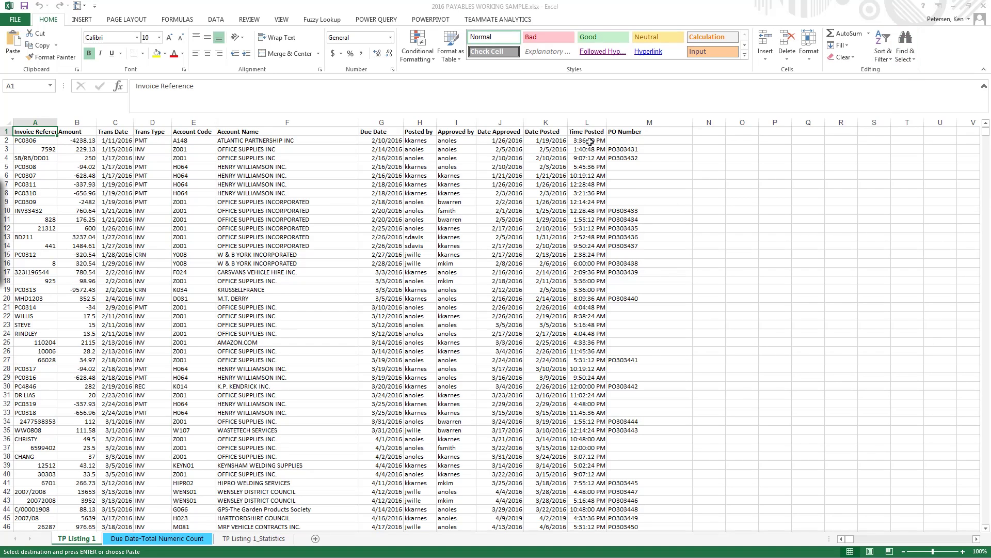
type("8385")
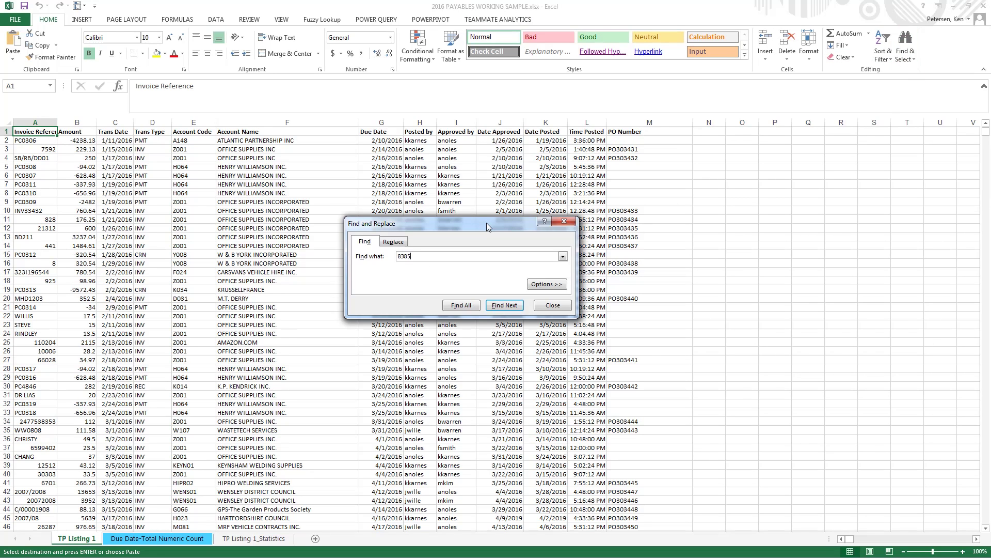
left_click(504, 305)
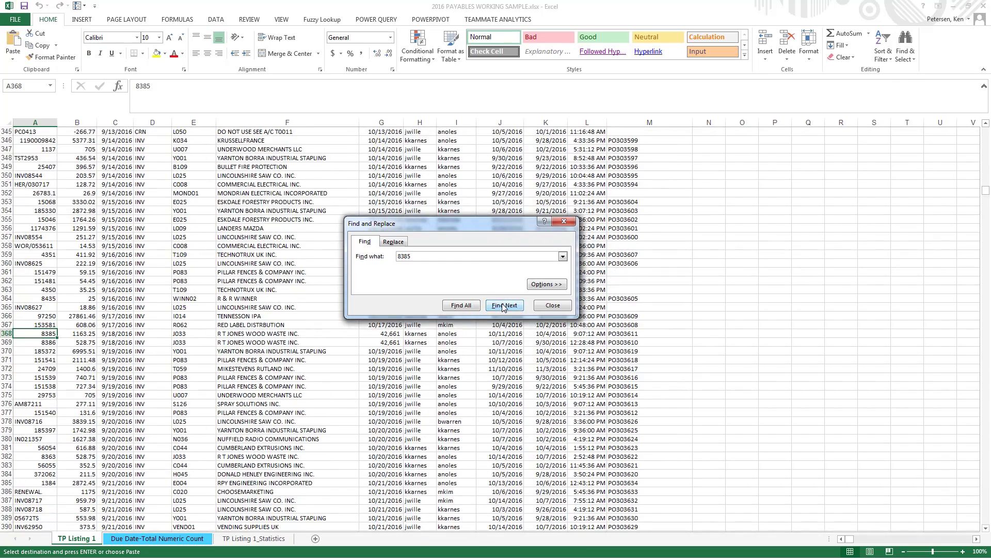
left_click(567, 222)
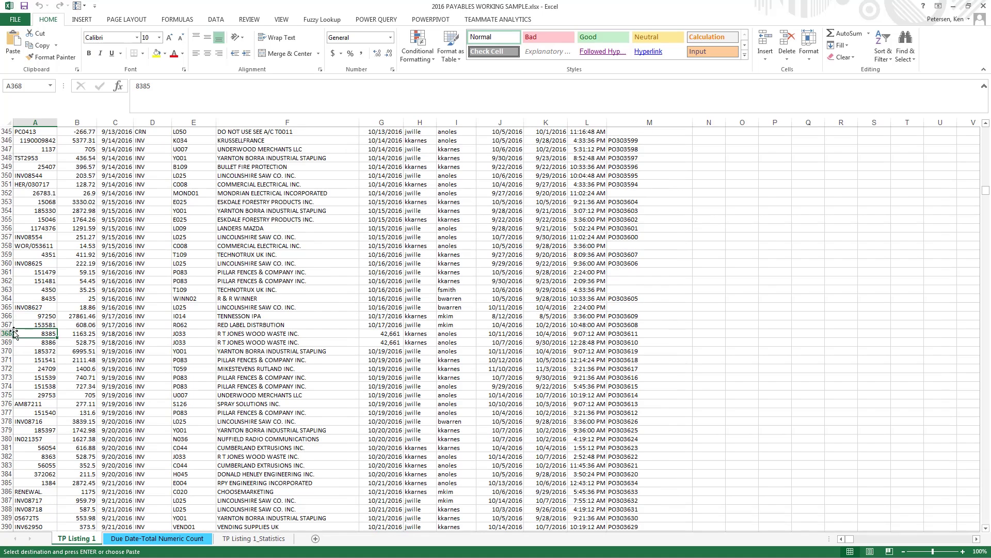
- Format Due Date cells G368:G369 as dates using TeamMate Analytics Format as Date
left_click_drag(4, 334, 6, 340)
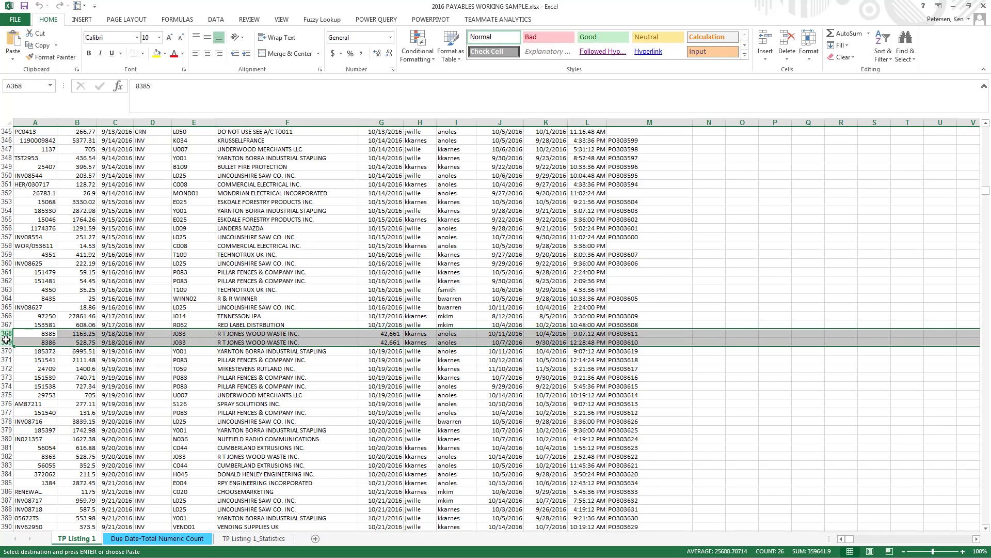
left_click(389, 333)
key("ctrl+v")
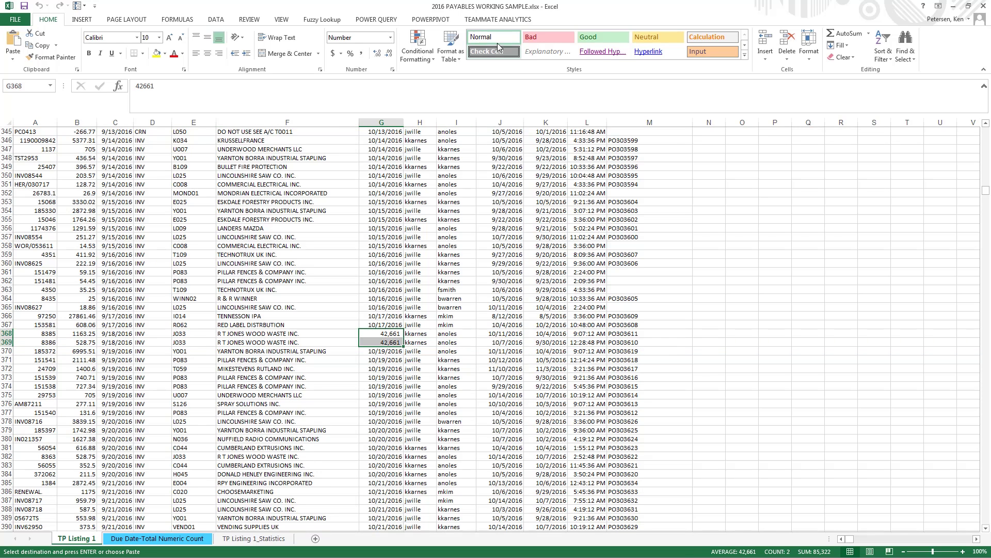
left_click(500, 20)
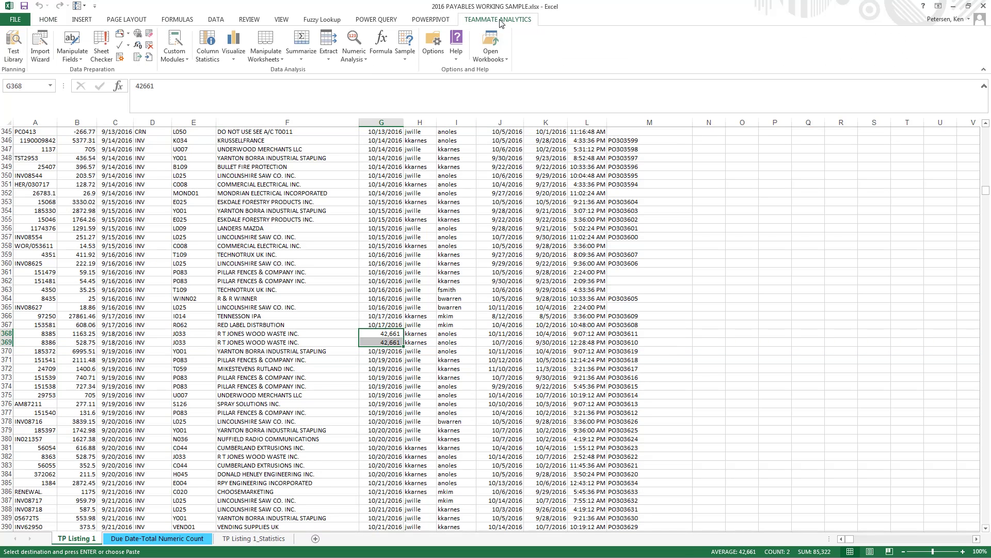
left_click(72, 57)
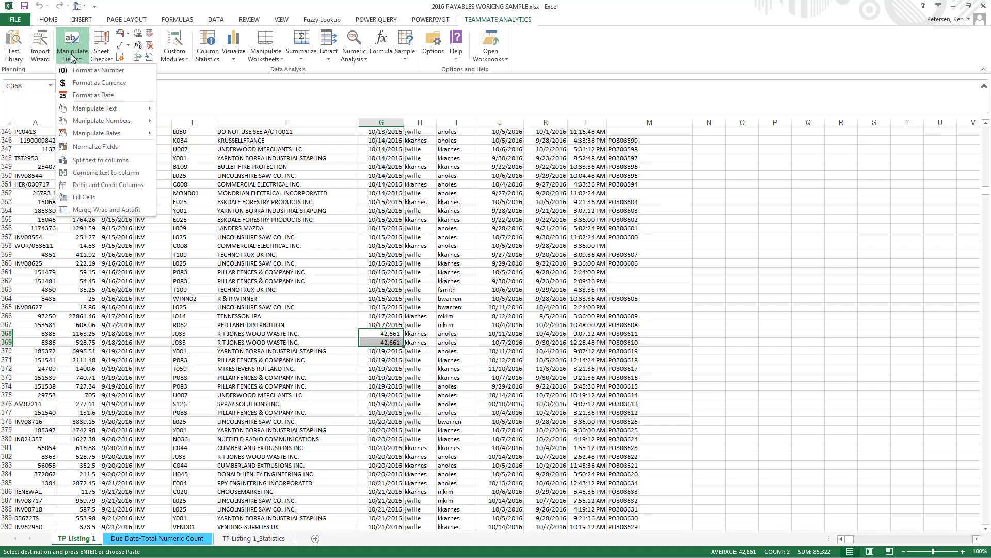
left_click(85, 96)
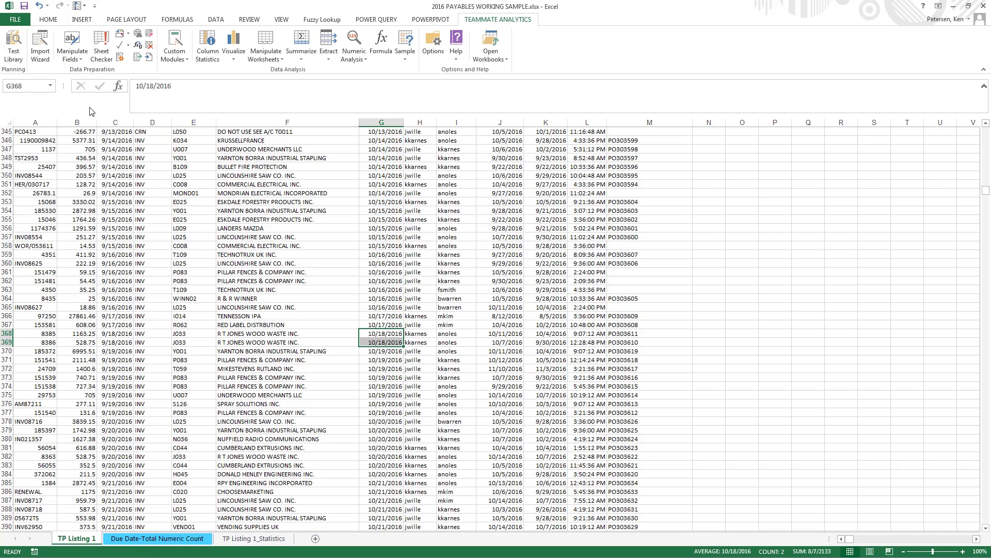
left_click(250, 538)
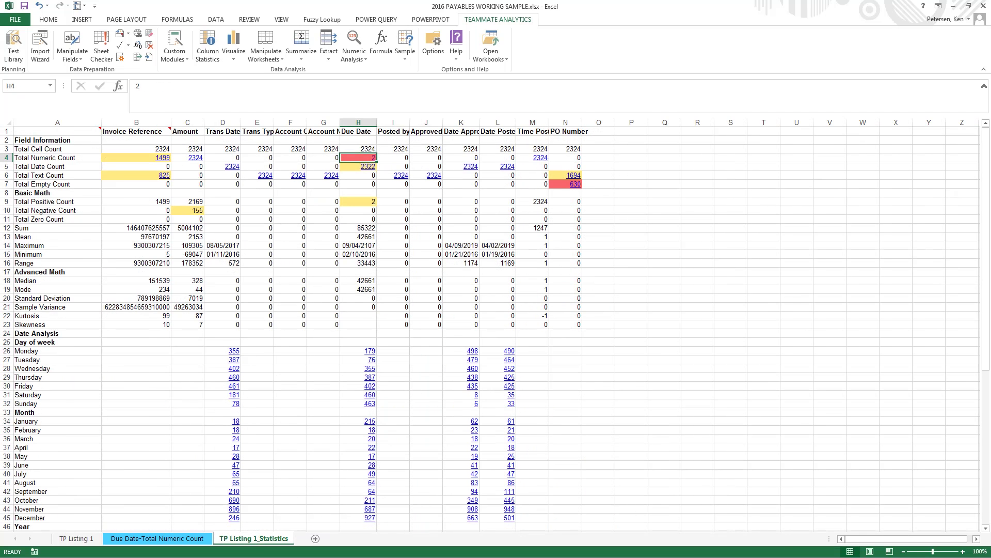
left_click(6, 184)
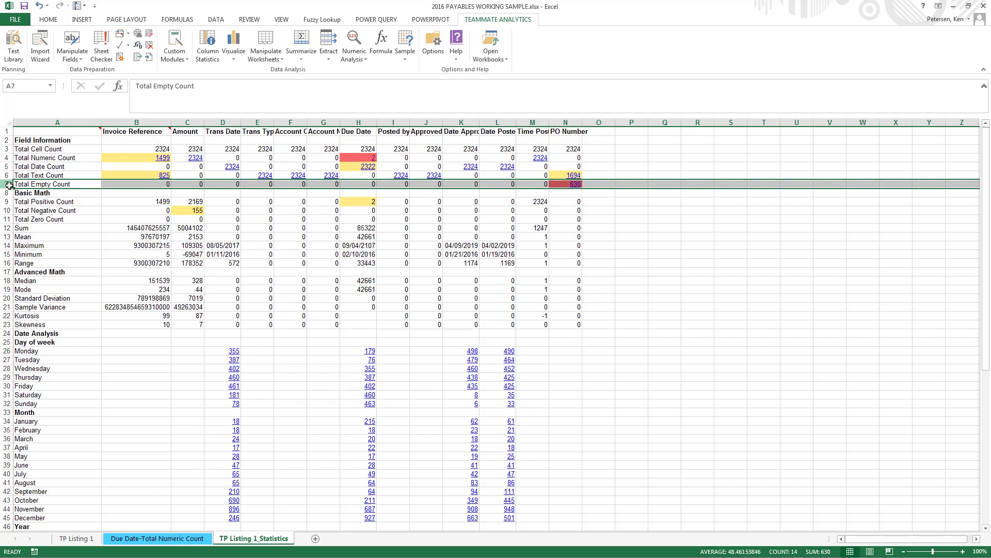
left_click(594, 184)
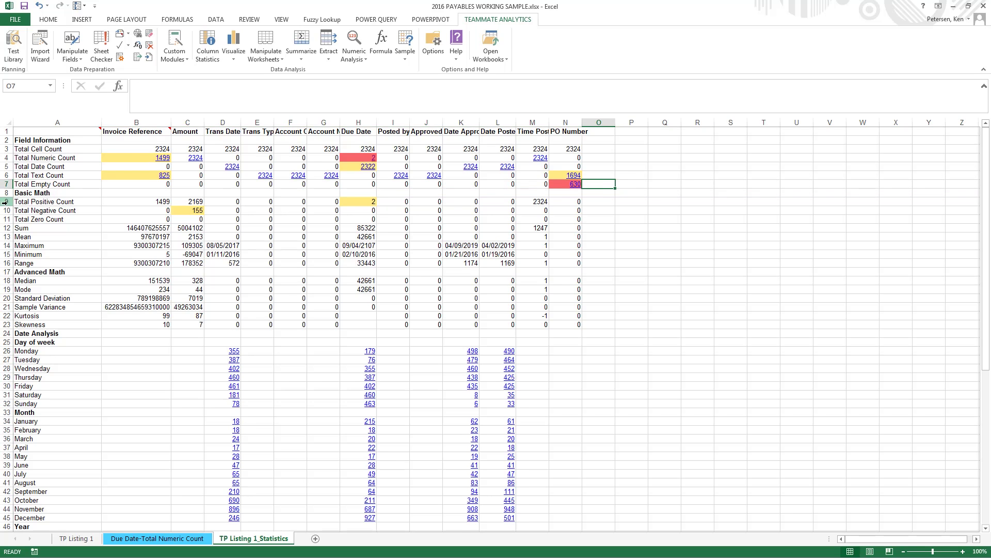
left_click_drag(4, 202, 4, 264)
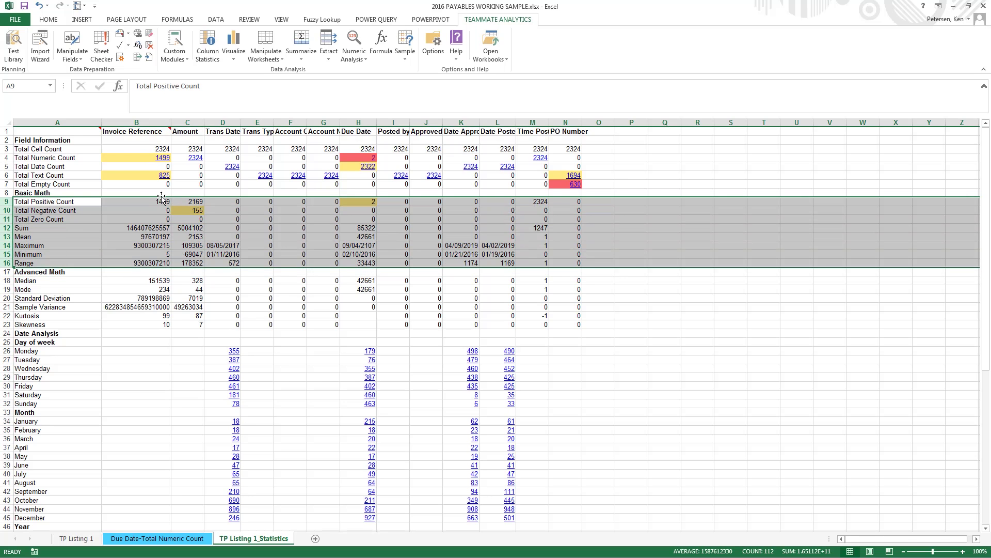
left_click(198, 203)
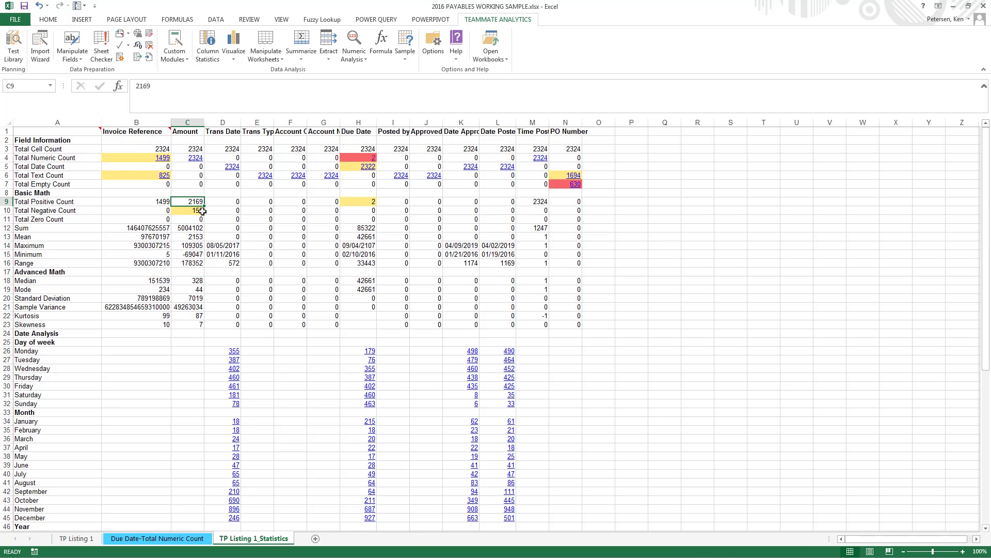
left_click(200, 212)
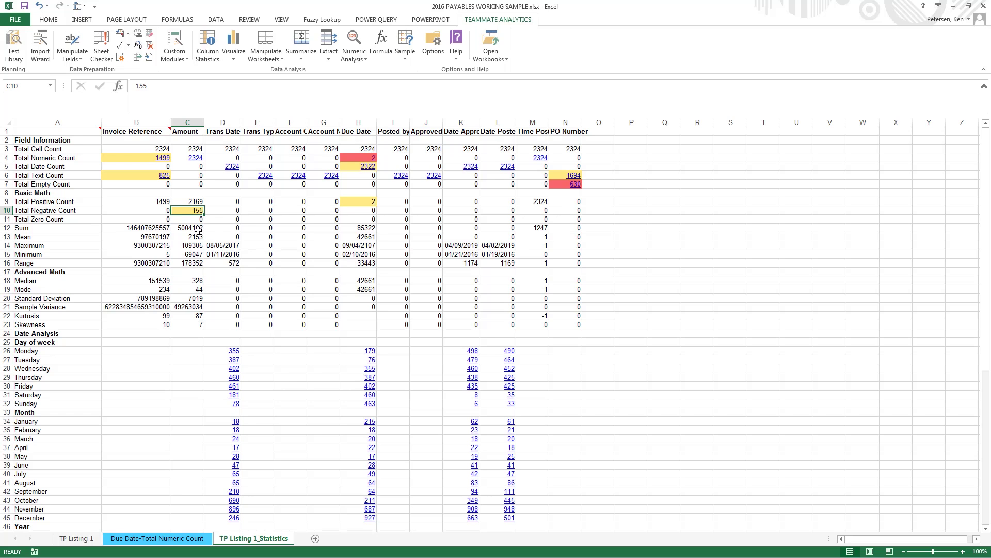
left_click(198, 229)
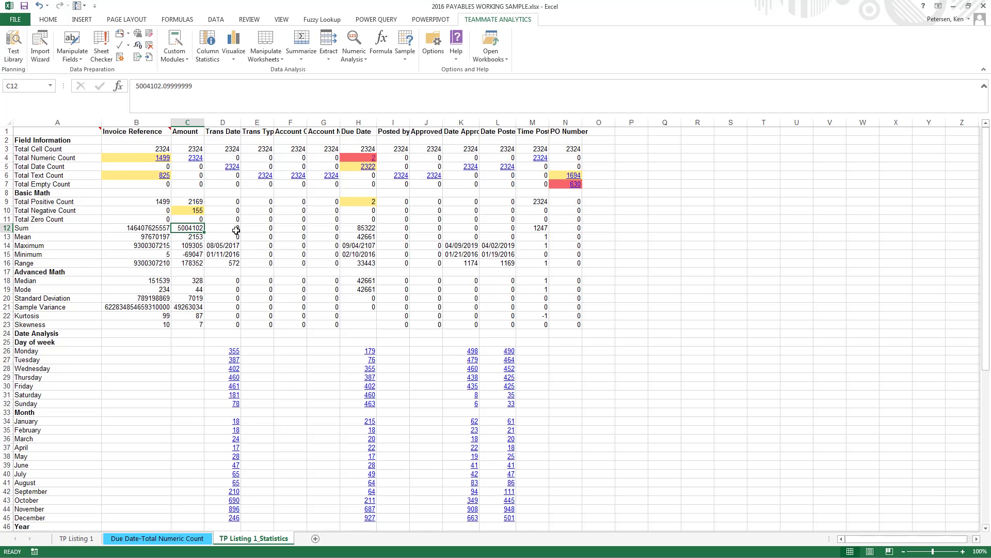
left_click(191, 246)
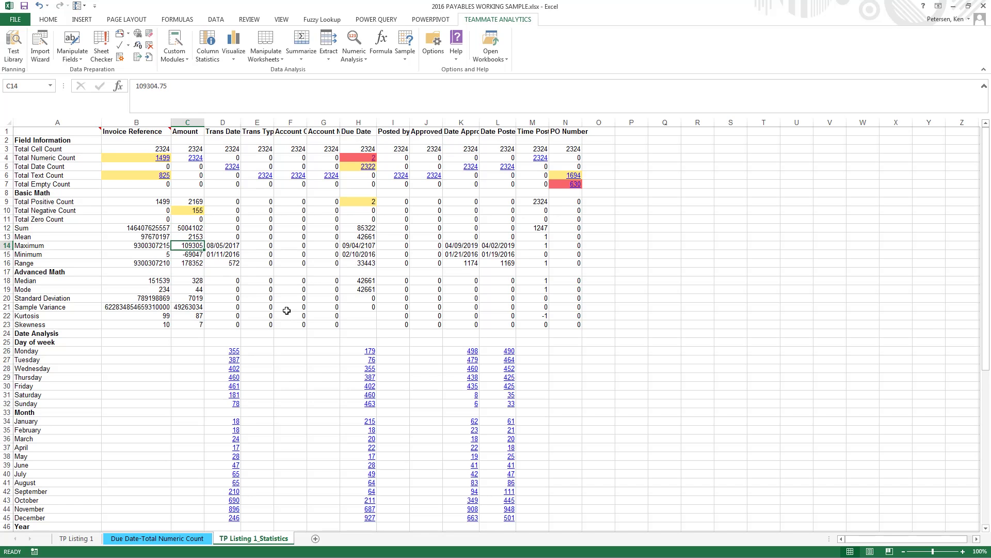
key("Right")
key("Right")
key("Right")
key("Right")
key("Right")
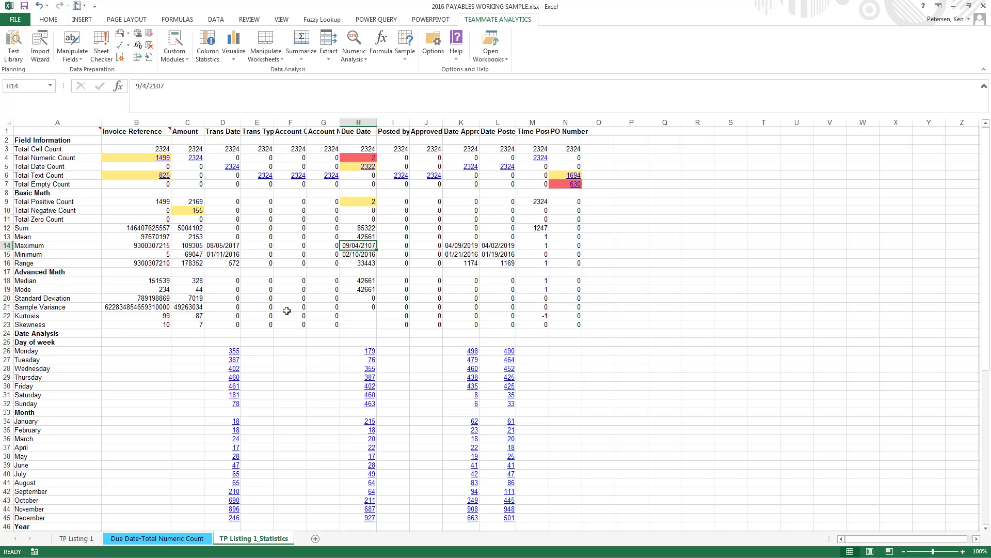
key("Right")
key("Right")
key("Right")
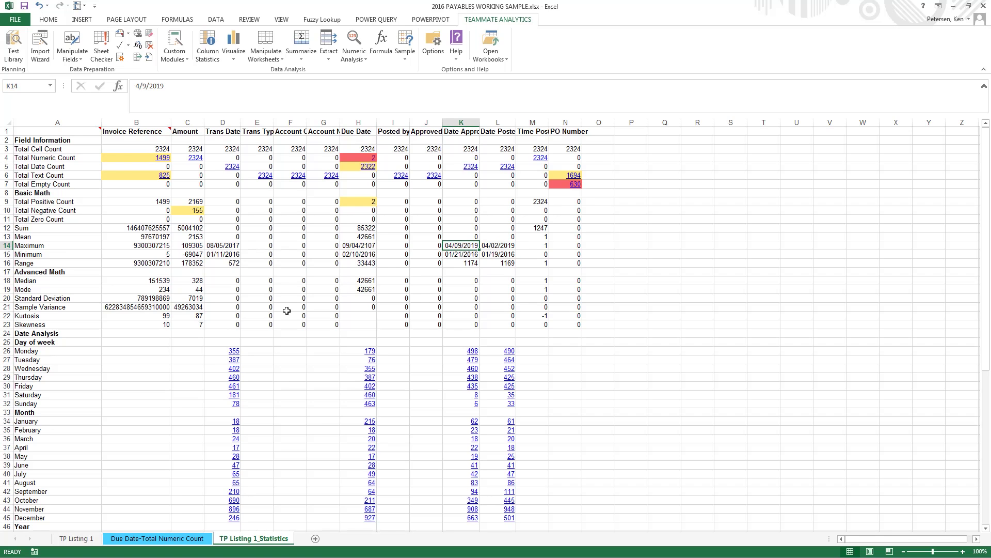
key("Right")
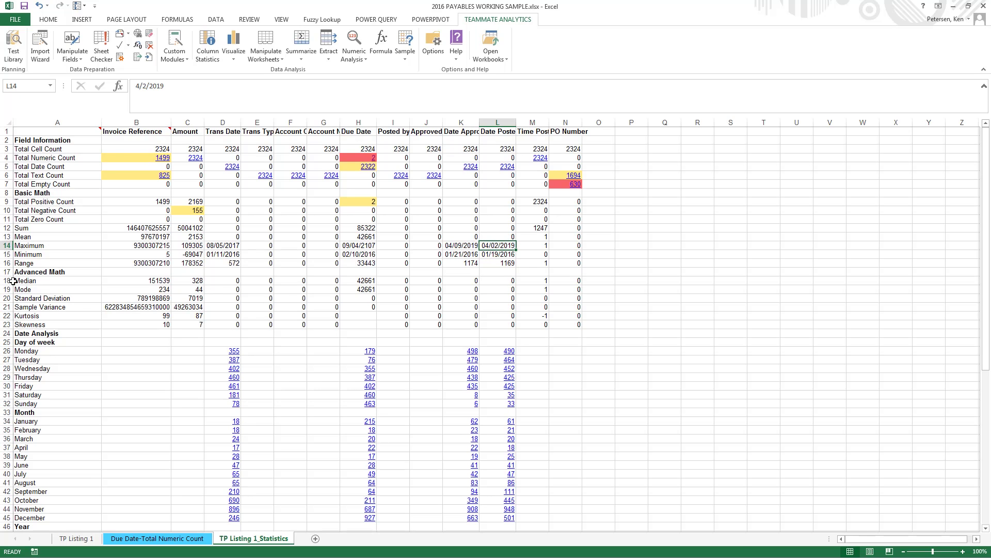
left_click_drag(6, 280, 6, 324)
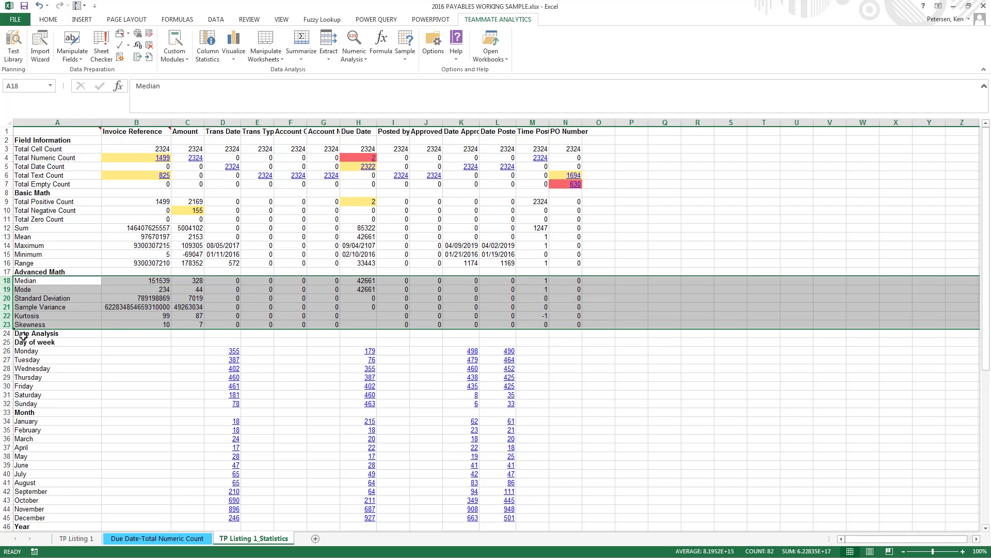
left_click(5, 350)
left_click_drag(5, 350, 2, 405)
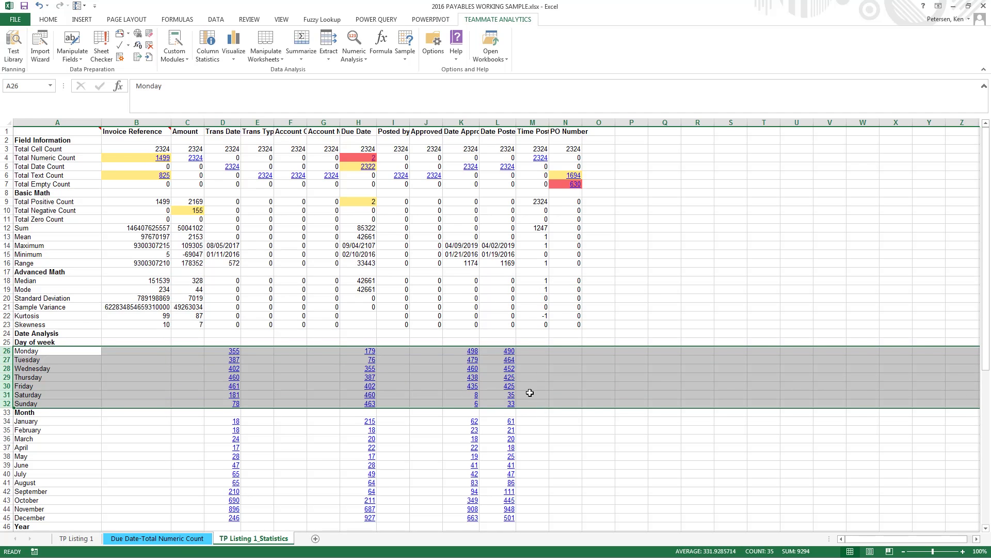
left_click_drag(529, 394, 527, 404)
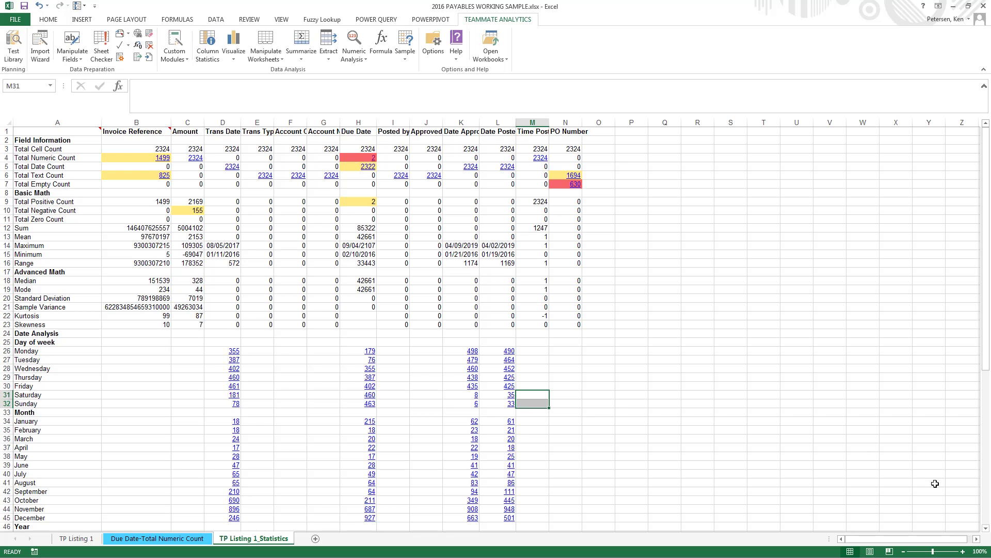
scroll(986, 530, "down", 7)
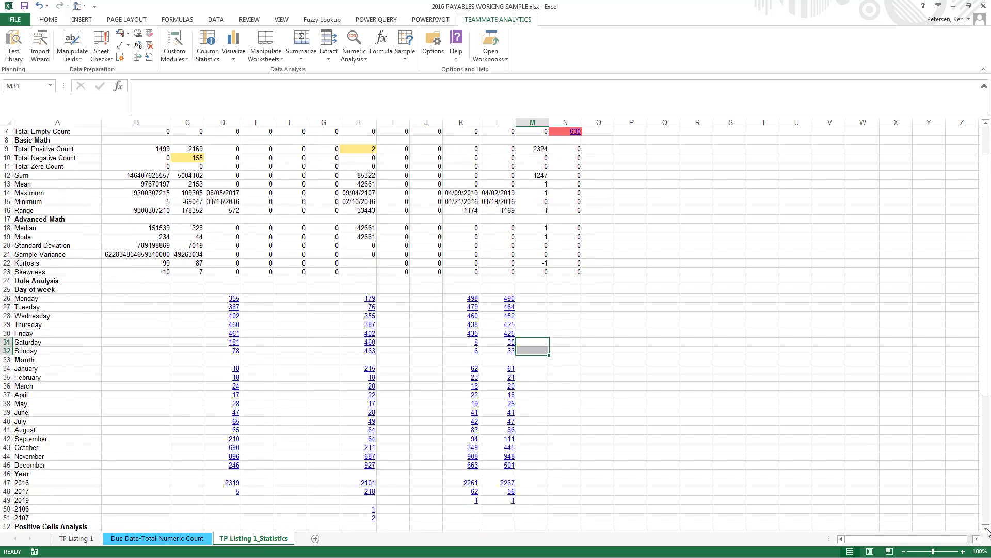
scroll(986, 530, "down", 1)
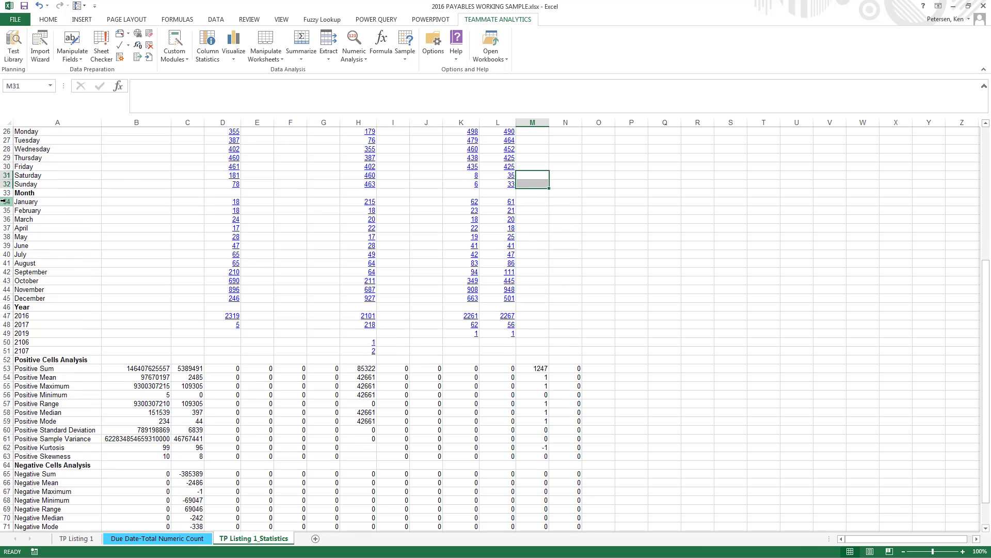
left_click_drag(6, 201, 2, 299)
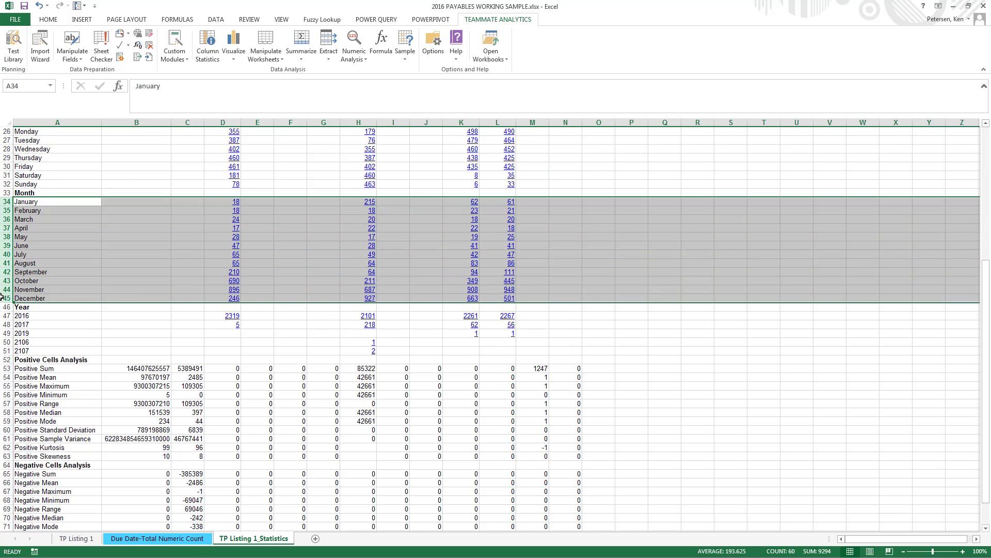
left_click(193, 256)
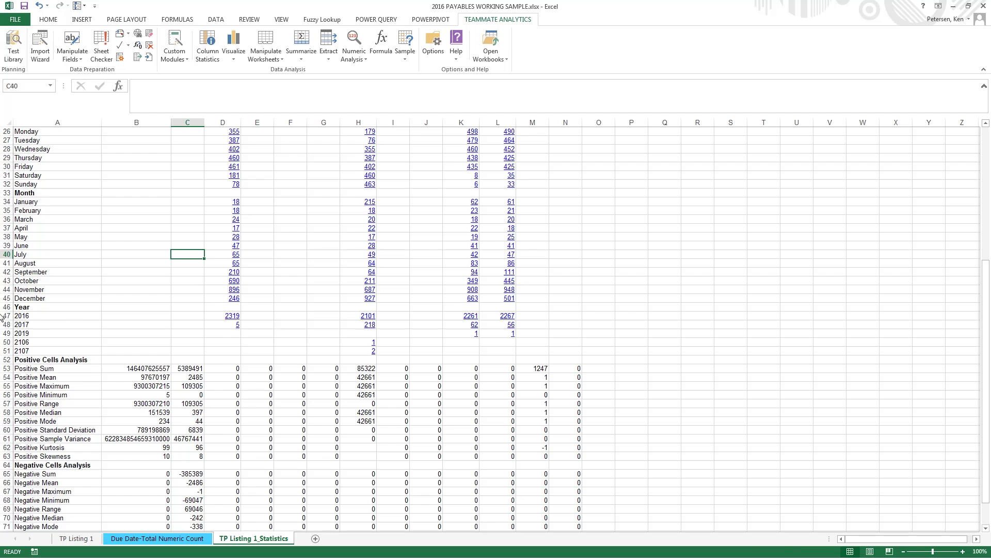
left_click_drag(7, 314, 6, 351)
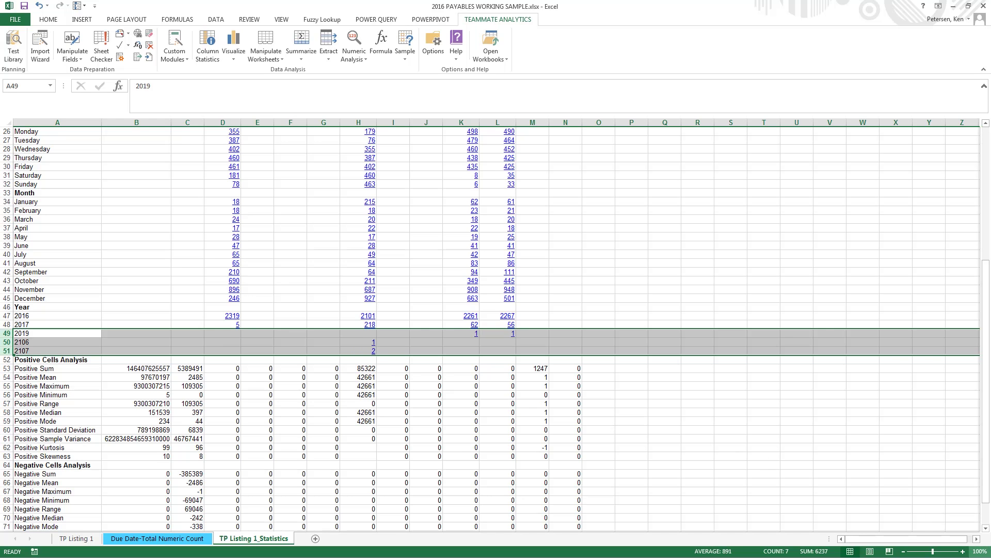
left_click_drag(987, 529, 987, 529)
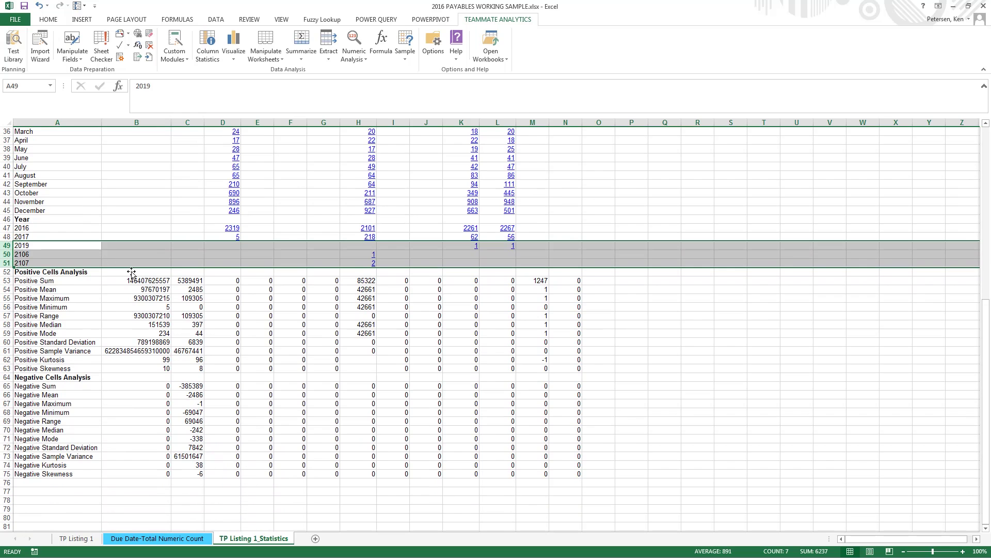
left_click(198, 280)
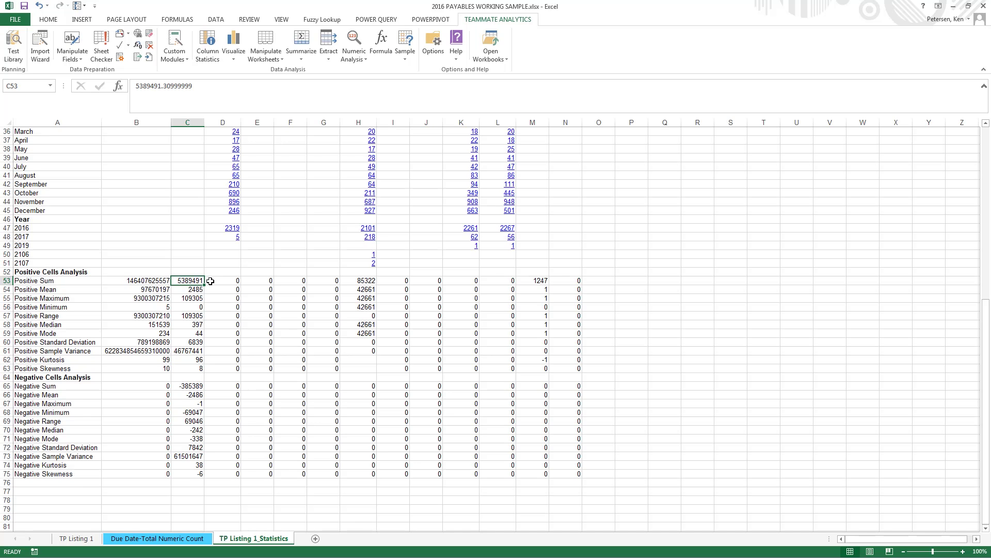
left_click(195, 385)
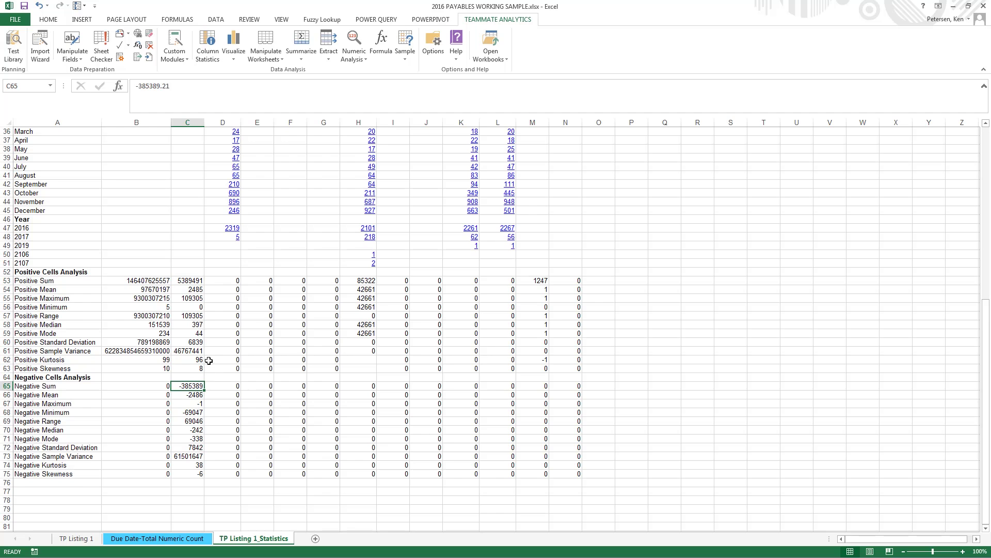
left_click(190, 298)
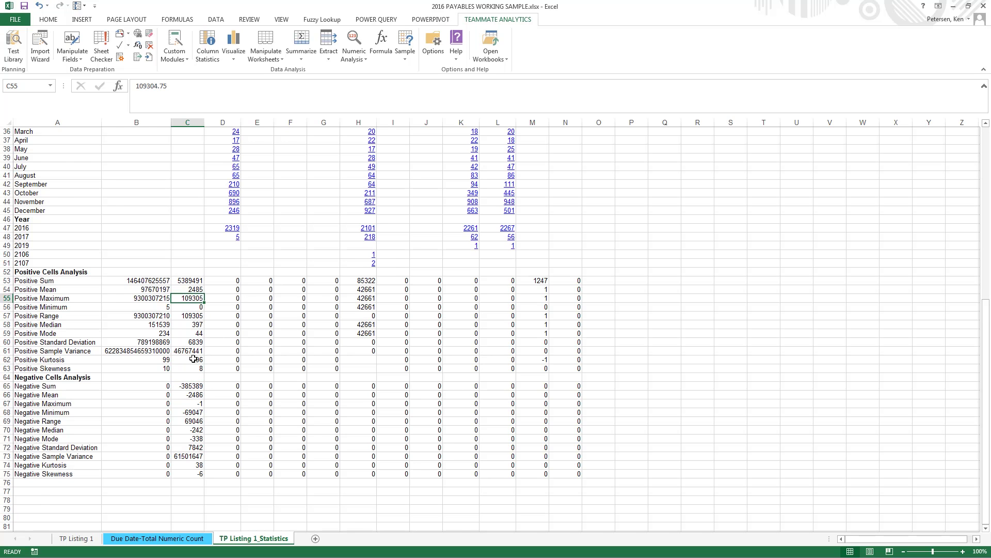
scroll(196, 309, "up", 12)
left_click(201, 210)
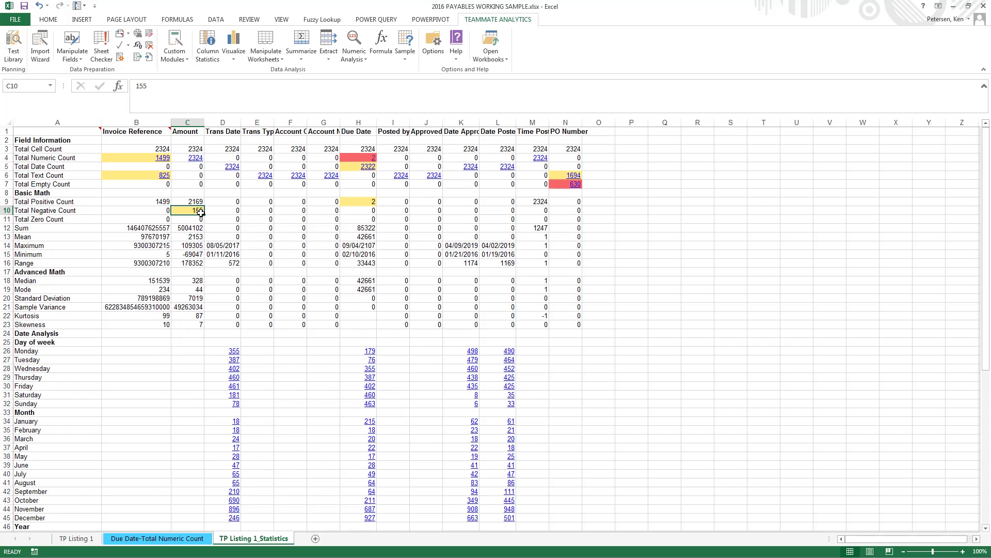